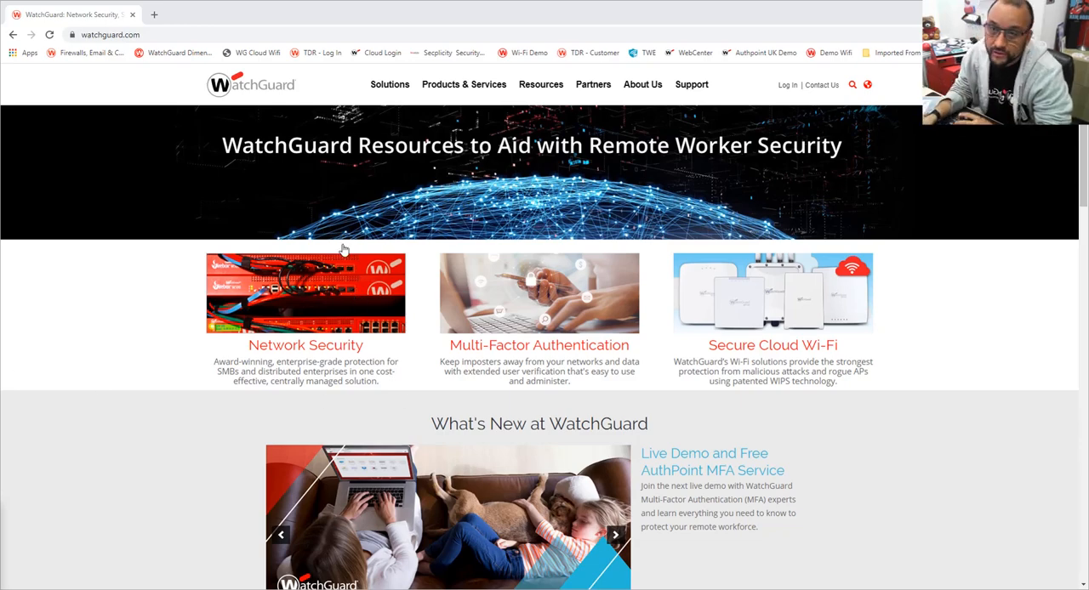
- Open the DNS-Level Protection product page under Endpoint Security and look over the DNSWatchGO overview and key features
mouse_move(468, 90)
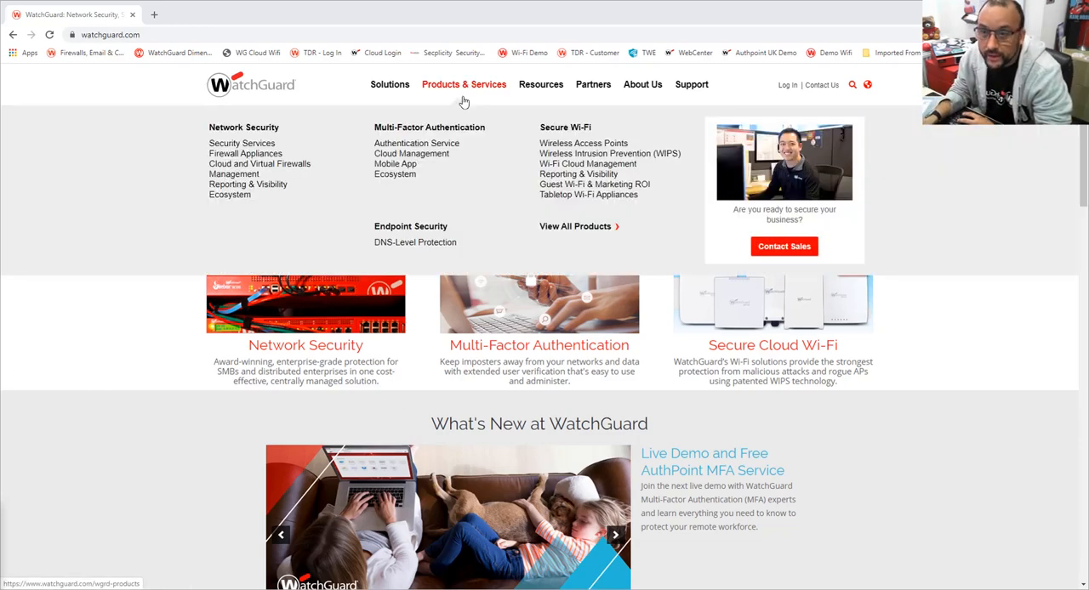
click(461, 237)
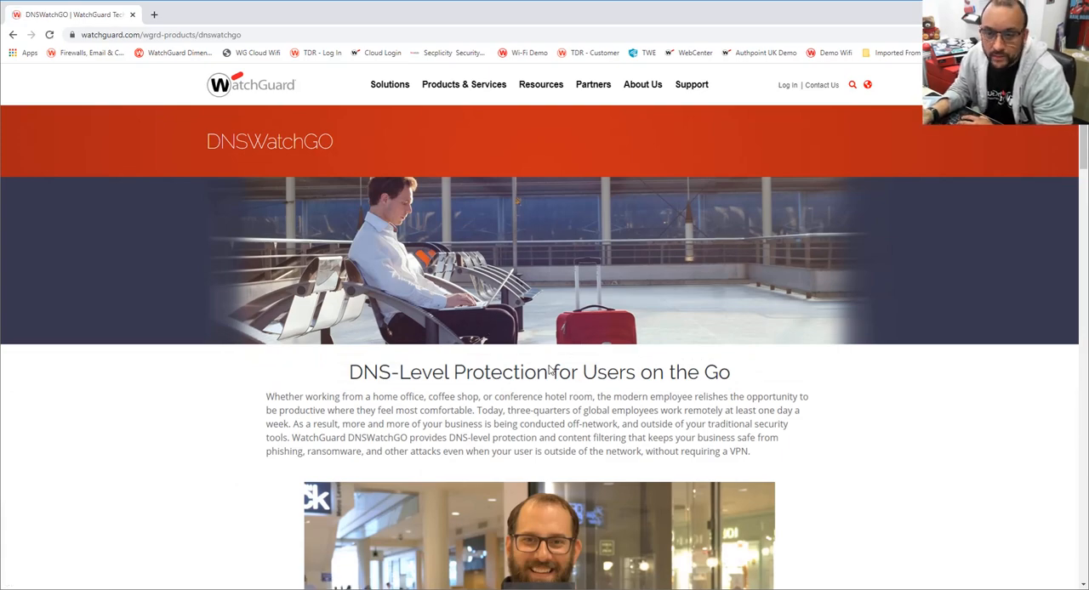
scroll(553, 371, down, 7)
scroll(557, 366, up, 2)
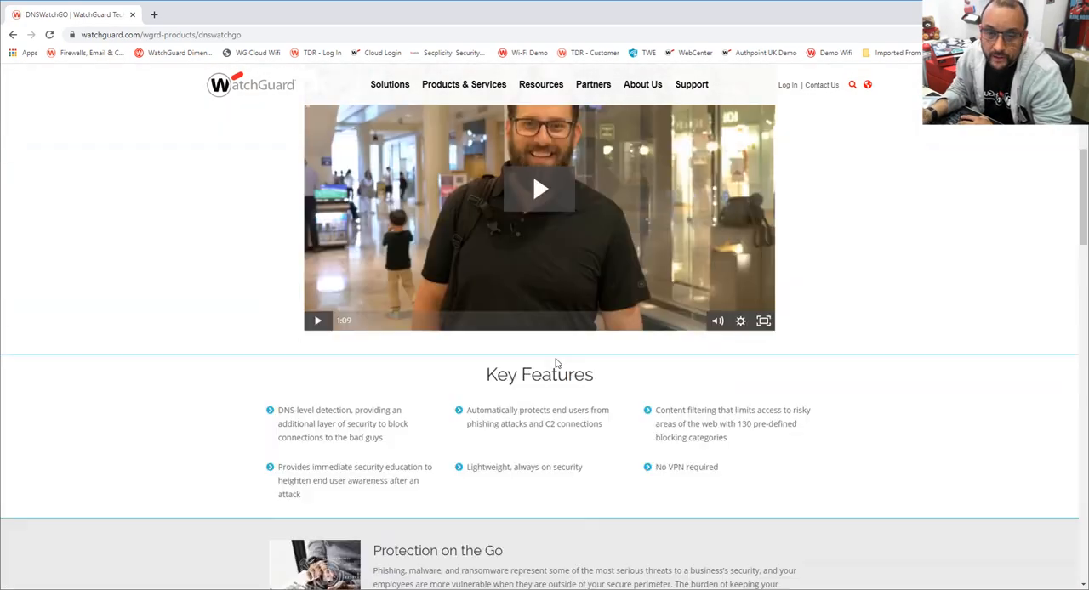
scroll(557, 364, up, 5)
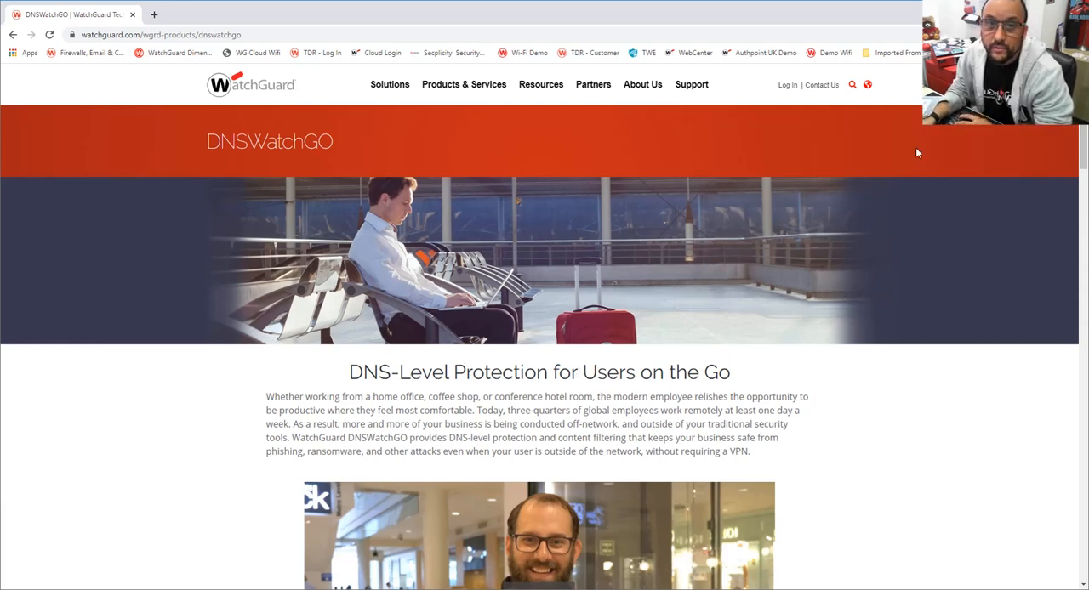
- Log in to the Support Center and open the DNSWatchGO licenses from product management
click(784, 87)
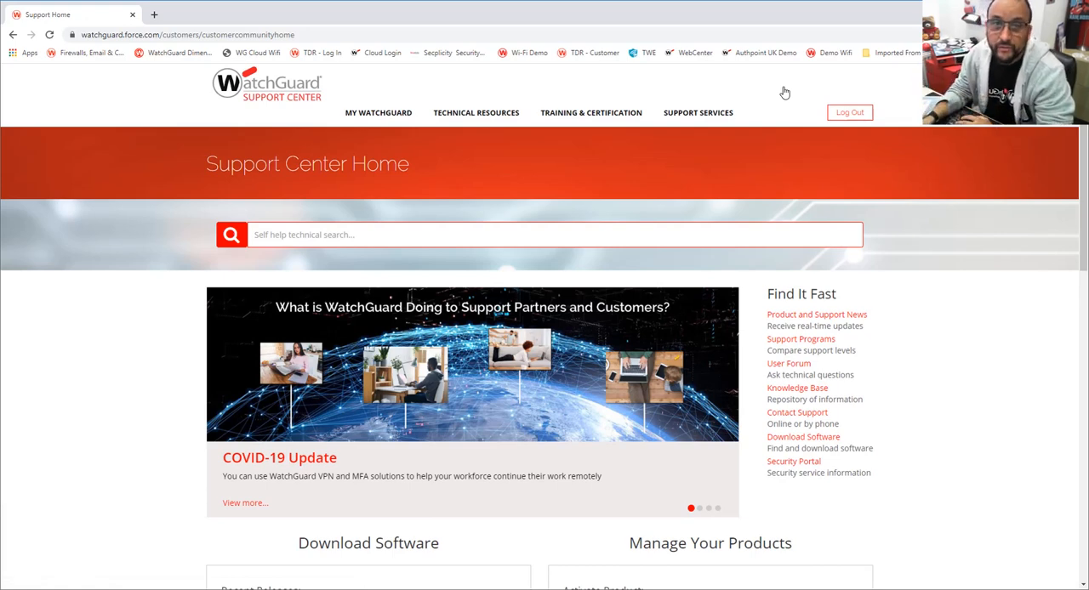
mouse_move(371, 115)
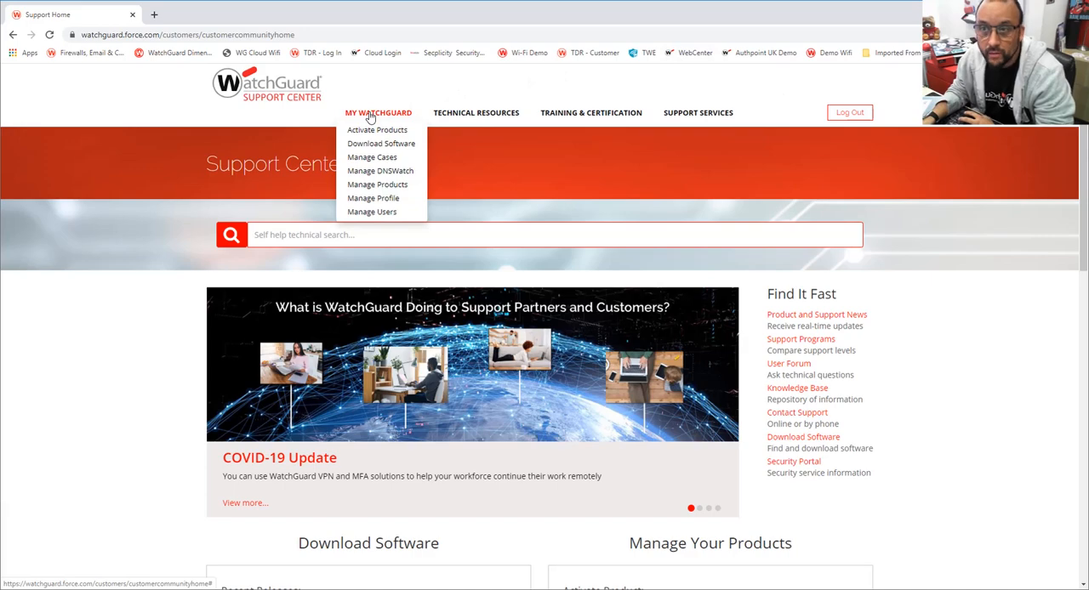
click(369, 185)
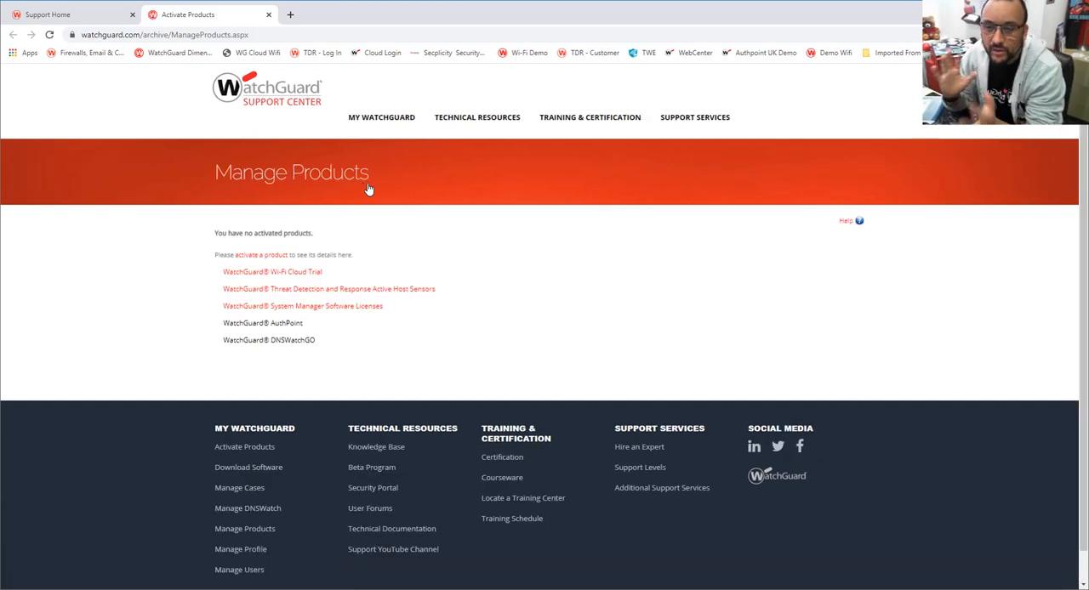
click(252, 341)
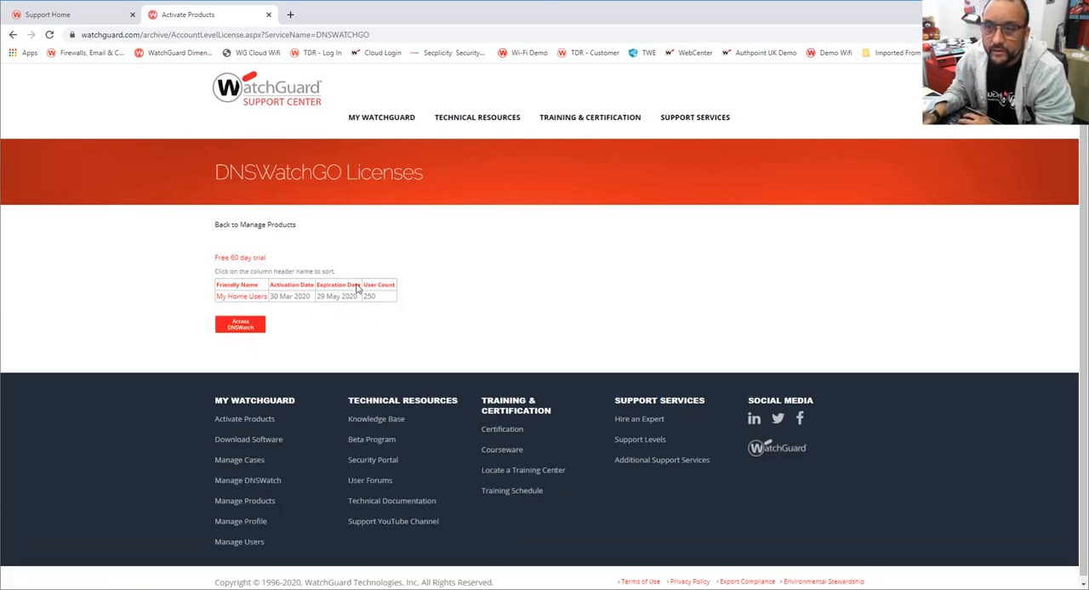
- Activate the free 60 day DNSWatchGO trial for My Home Users, accepting the End-User License Agreement
click(242, 261)
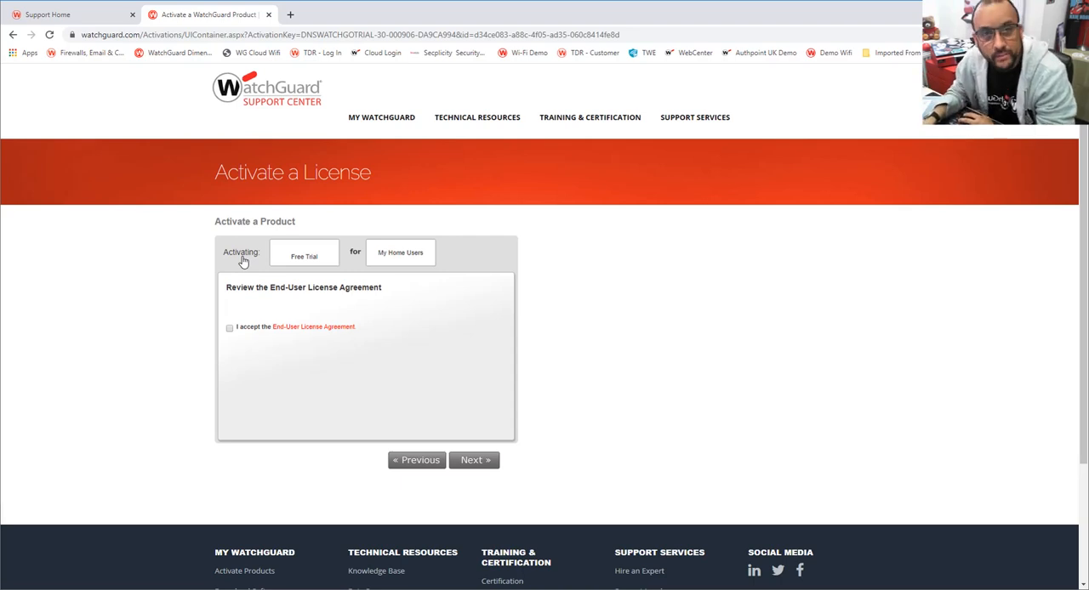
click(229, 329)
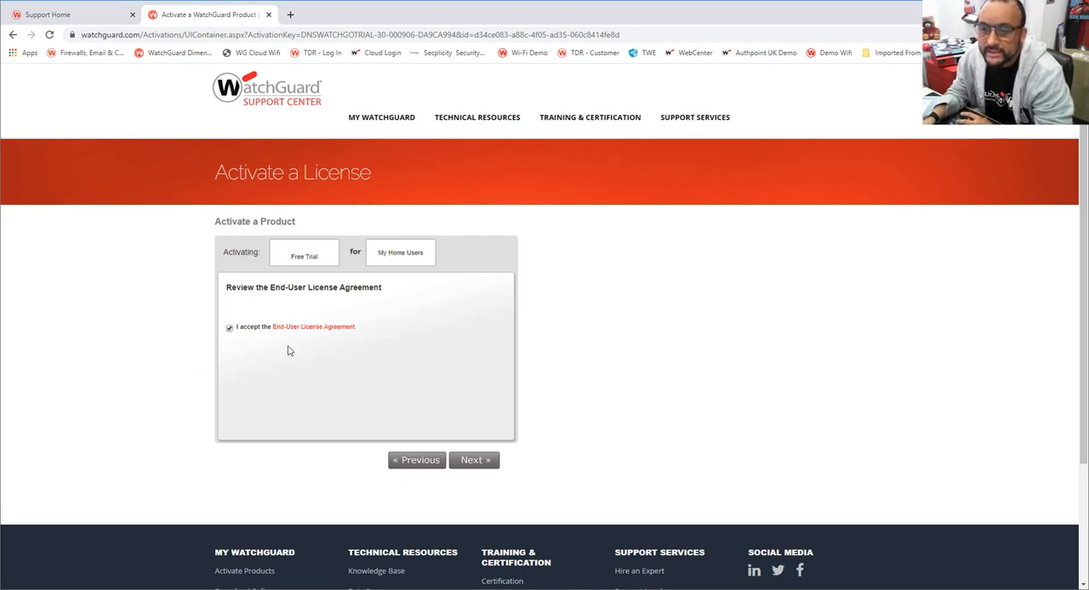
click(476, 461)
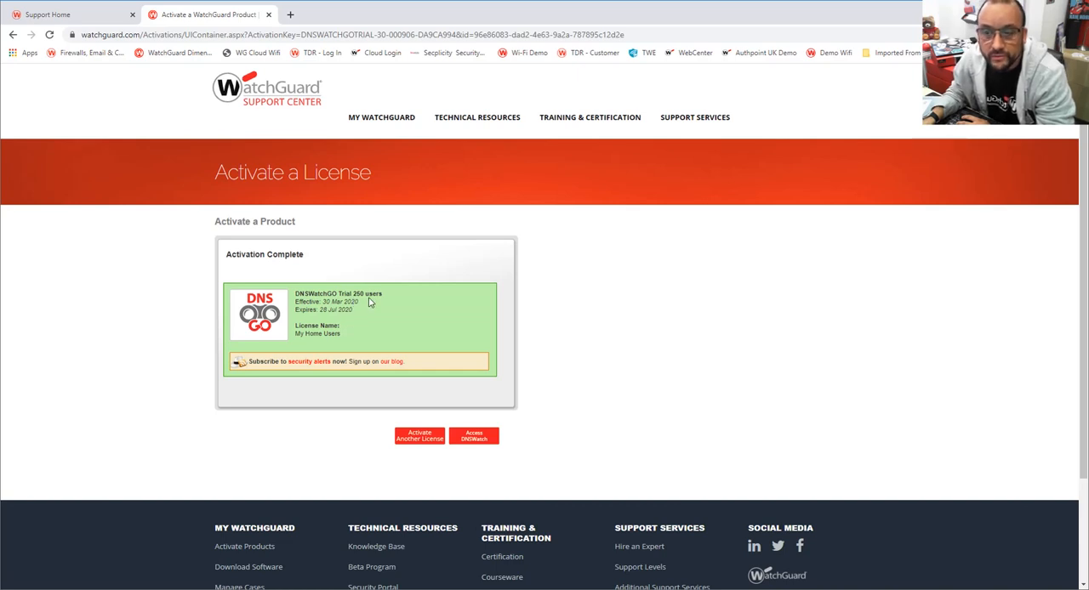
- Access the DNSWatch dashboard, check the license renewal date, and open the DNSWatchGO client devices list
click(459, 436)
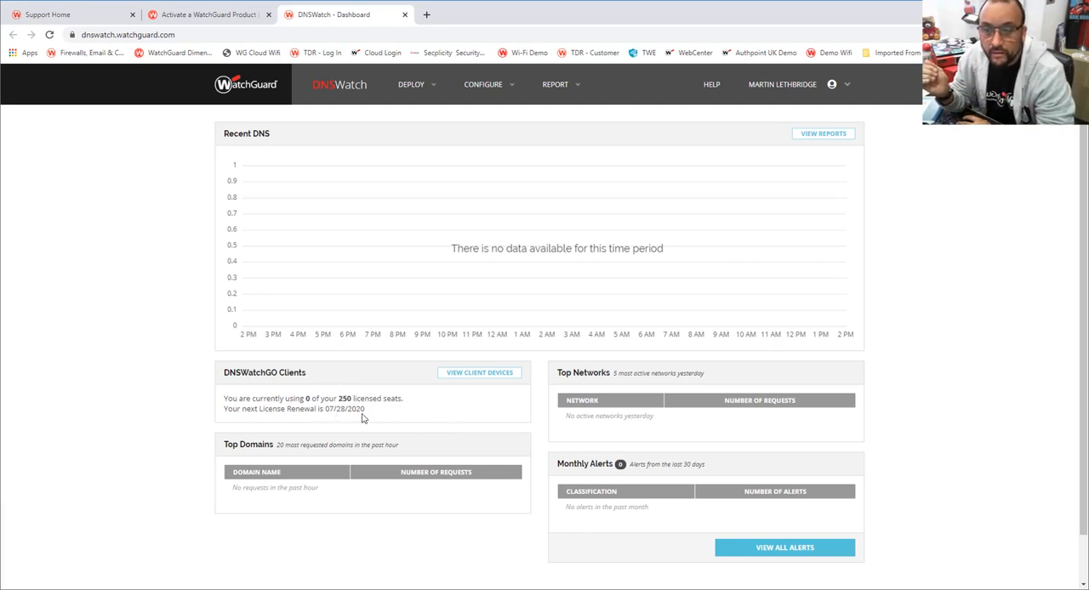
drag(377, 410, 335, 412)
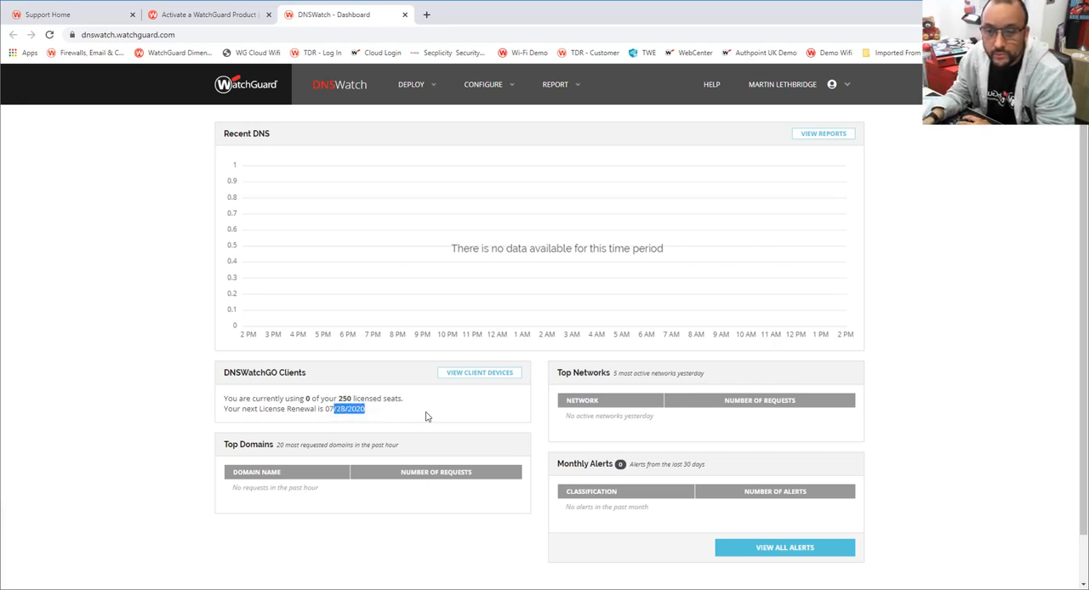
click(477, 374)
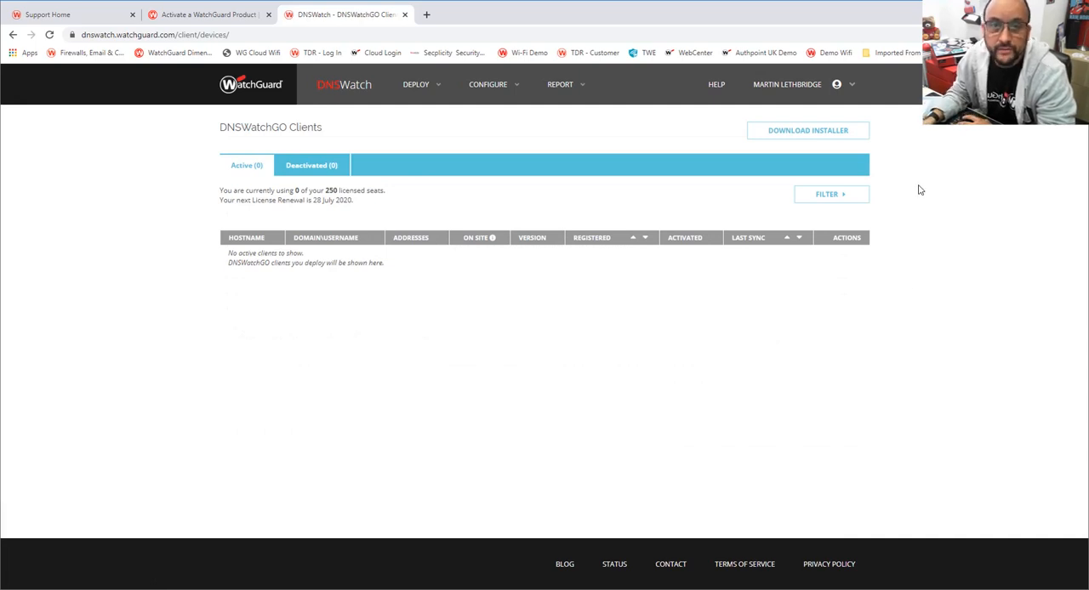
- Open the DNSWatchGO client installer settings and highlight the account API token
click(828, 136)
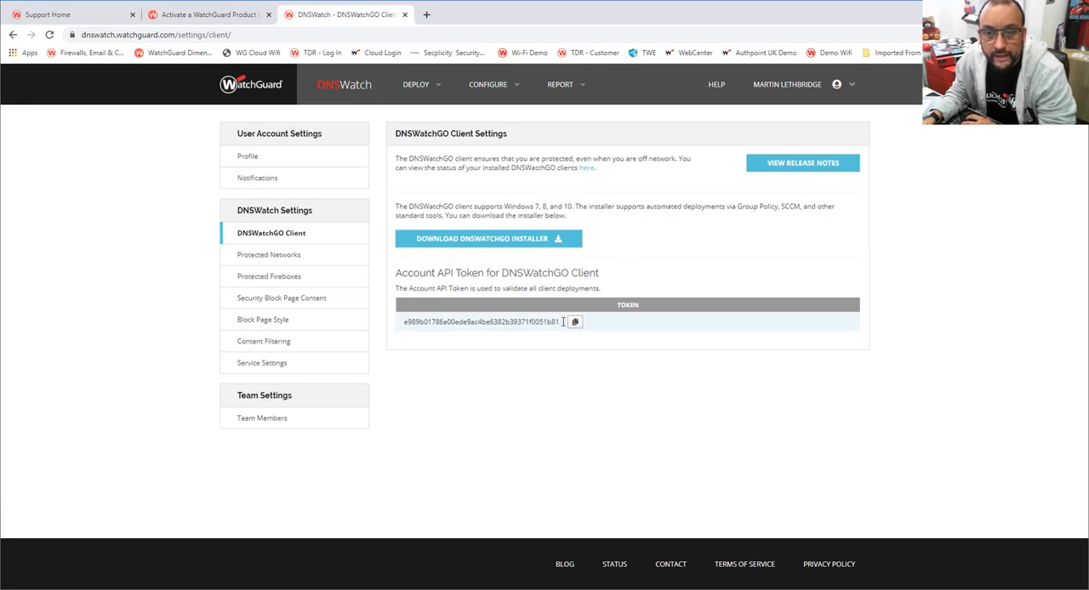
drag(565, 322, 438, 313)
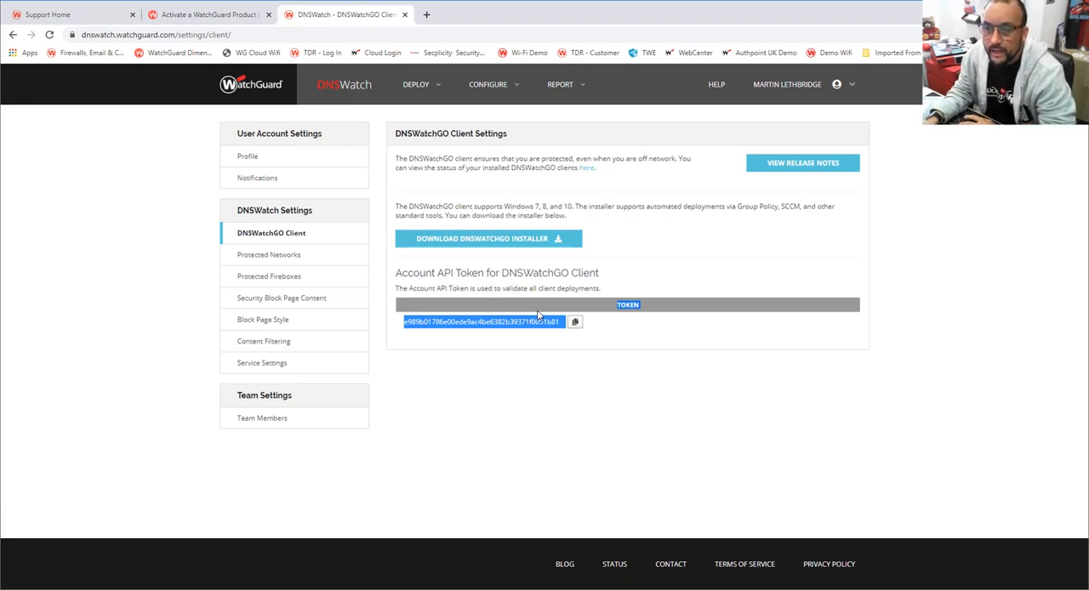
- Edit the Work from Home content filtering policy and block the Extended Protection category with all its subcategories
click(291, 344)
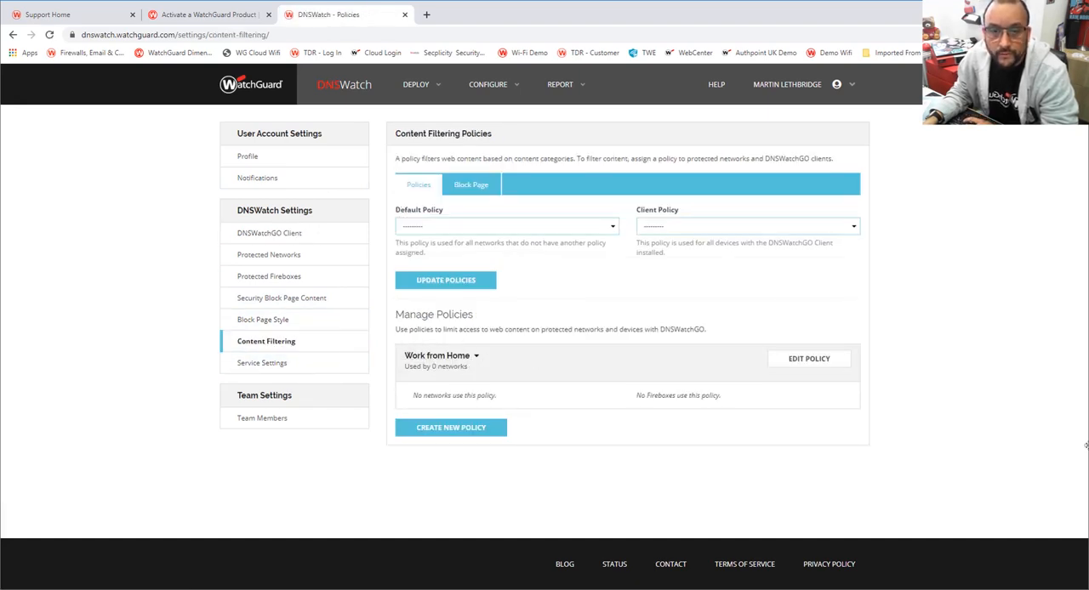
click(830, 368)
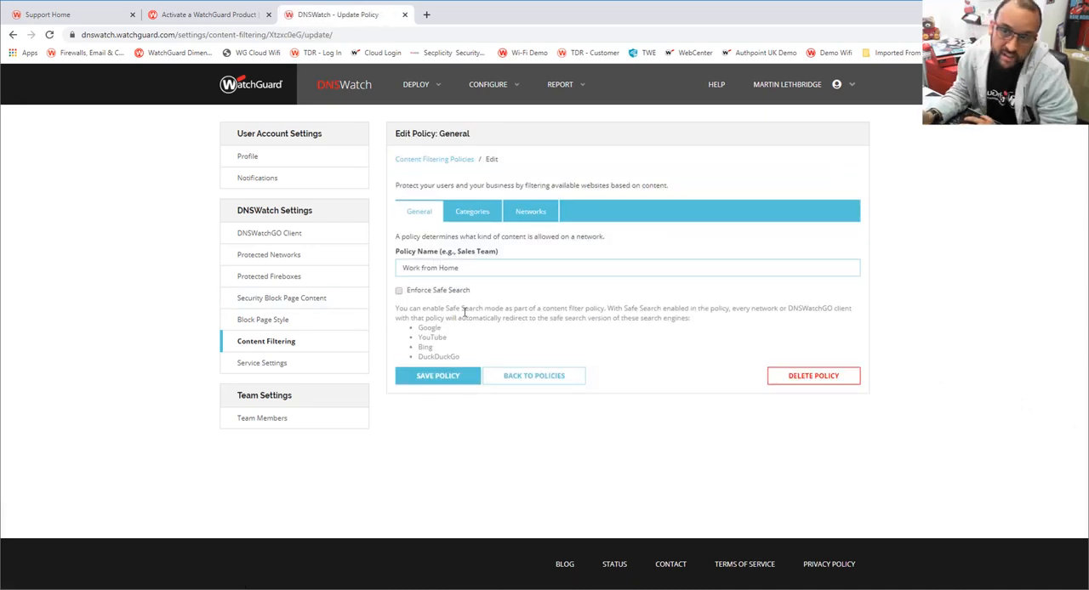
click(472, 211)
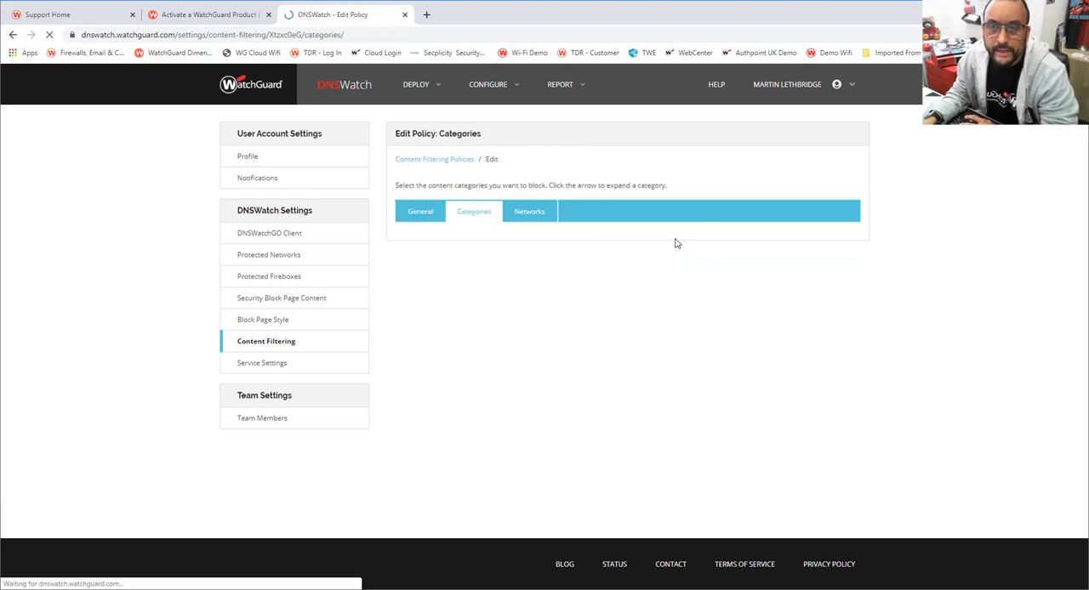
scroll(682, 254, down, 1)
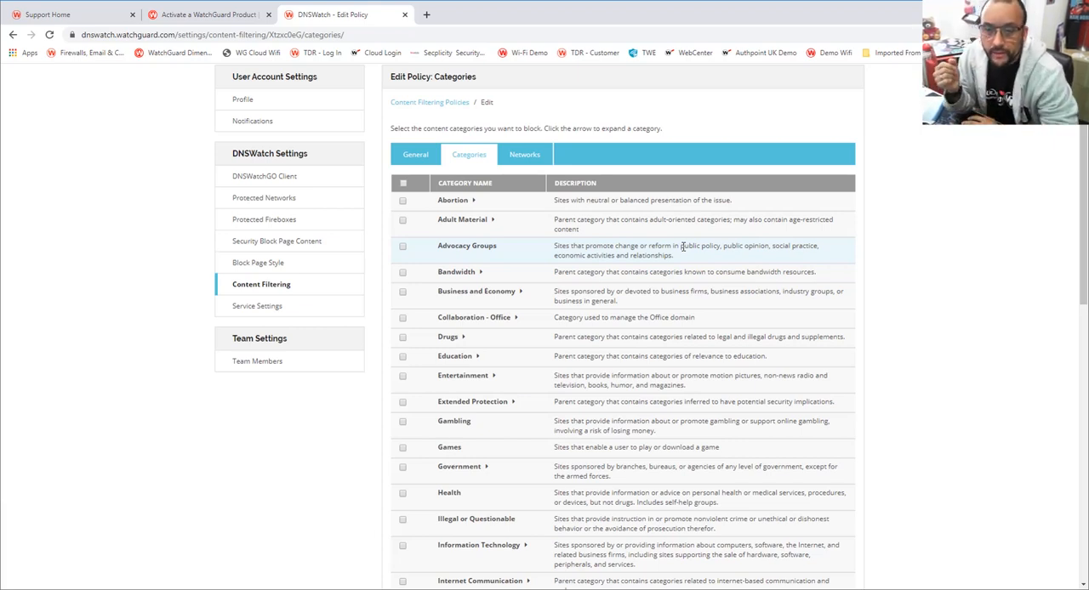
click(513, 403)
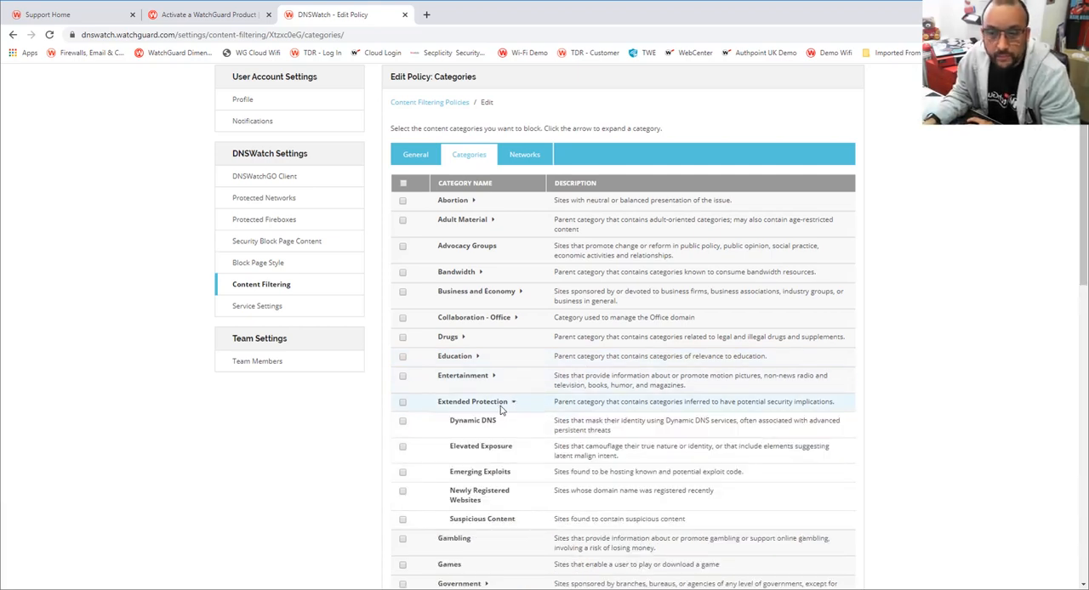
click(403, 403)
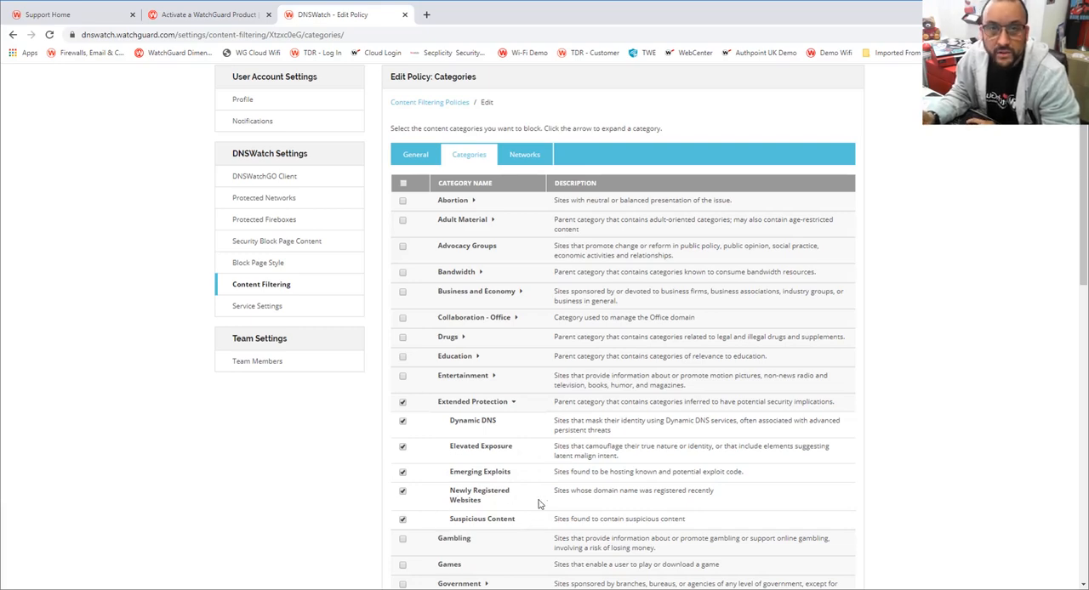
- Expand the Security category and block it together with all its subcategories
scroll(564, 454, down, 6)
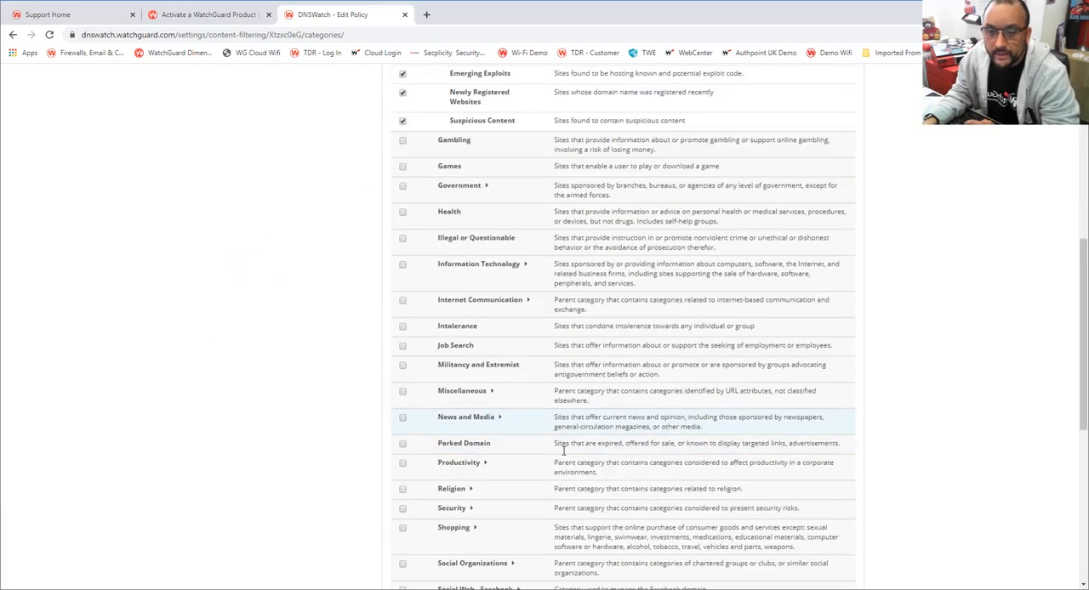
scroll(563, 446, down, 2)
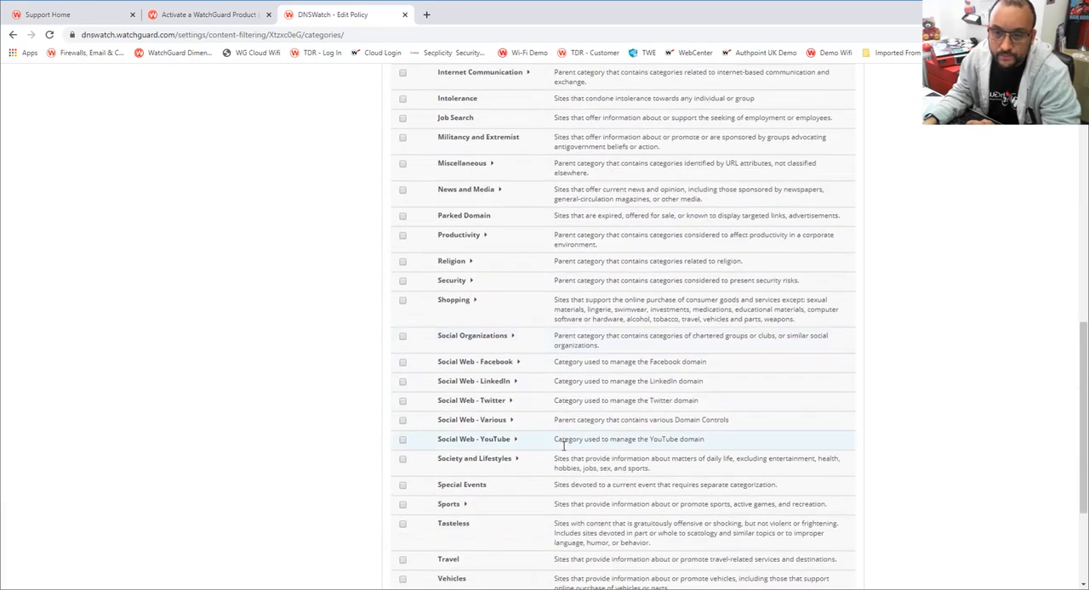
click(471, 282)
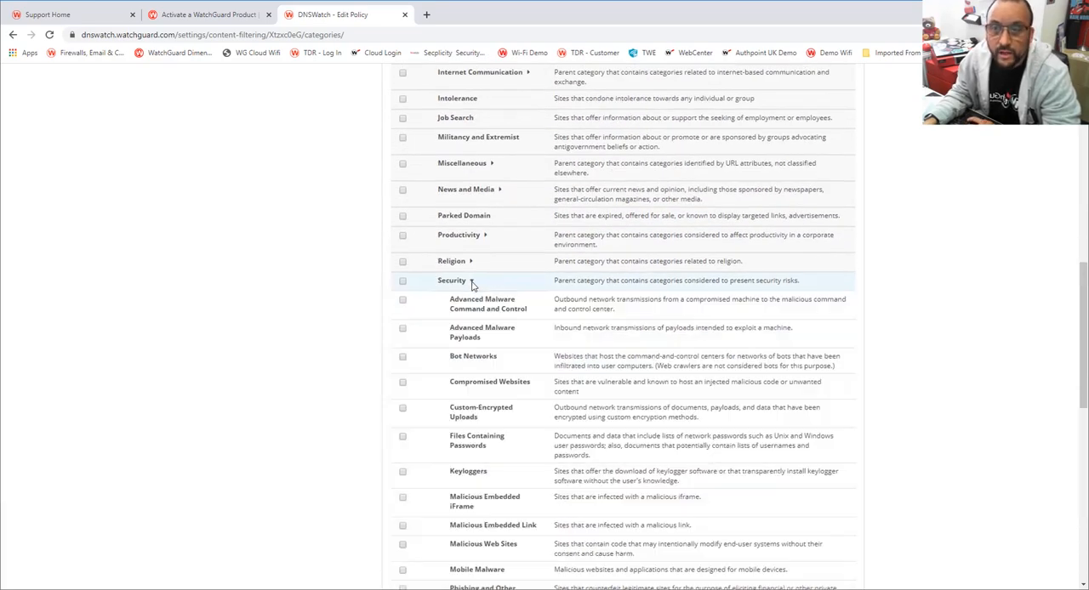
click(403, 281)
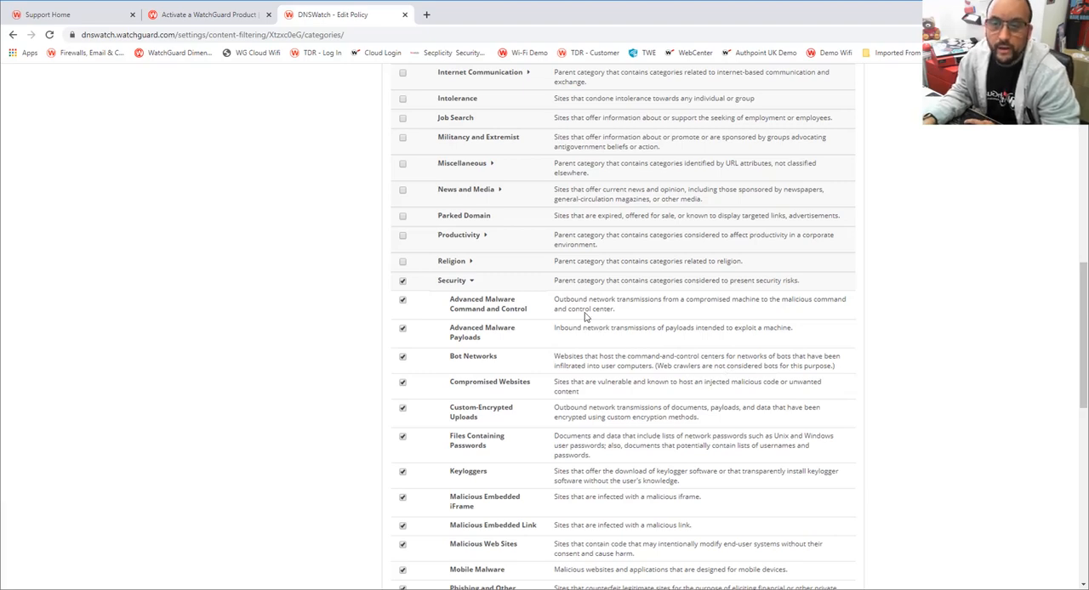
- Review the selected Security subcategories and expand Social Web - Facebook to examine its individual functions
scroll(557, 350, down, 3)
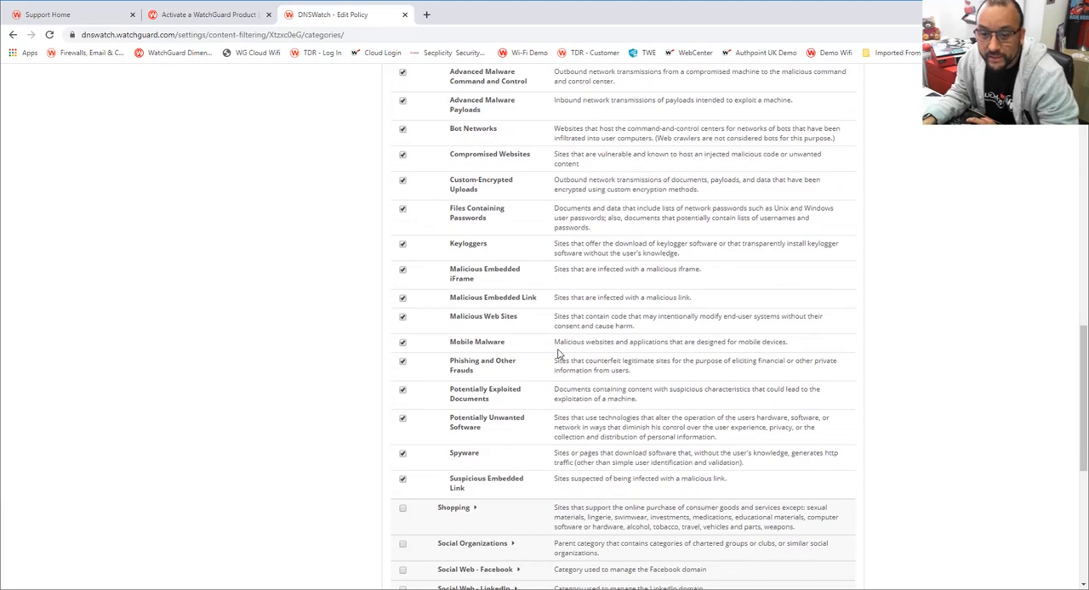
scroll(558, 352, down, 2)
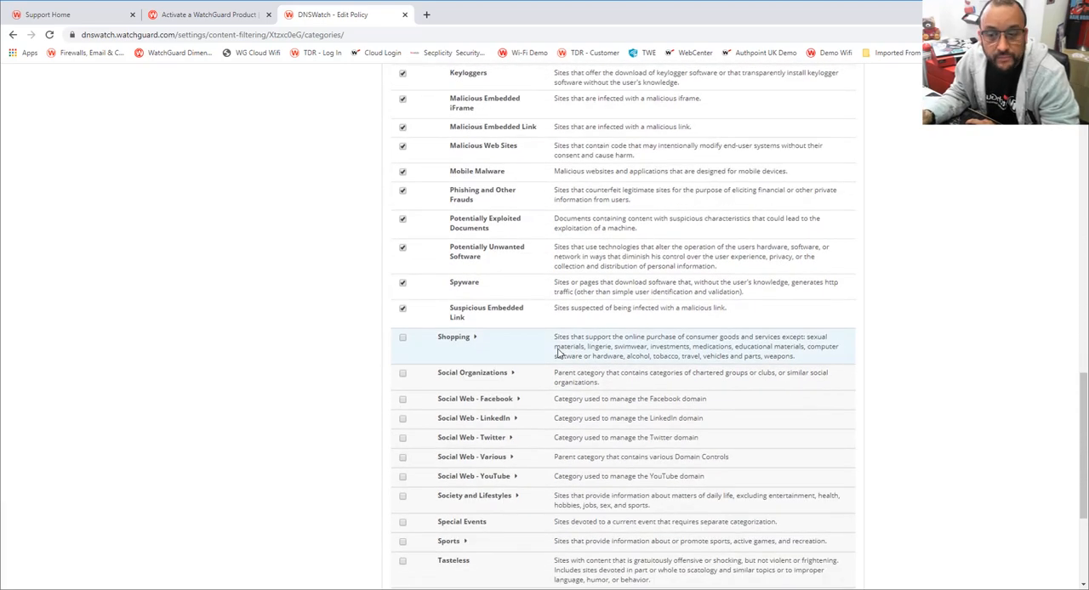
click(516, 400)
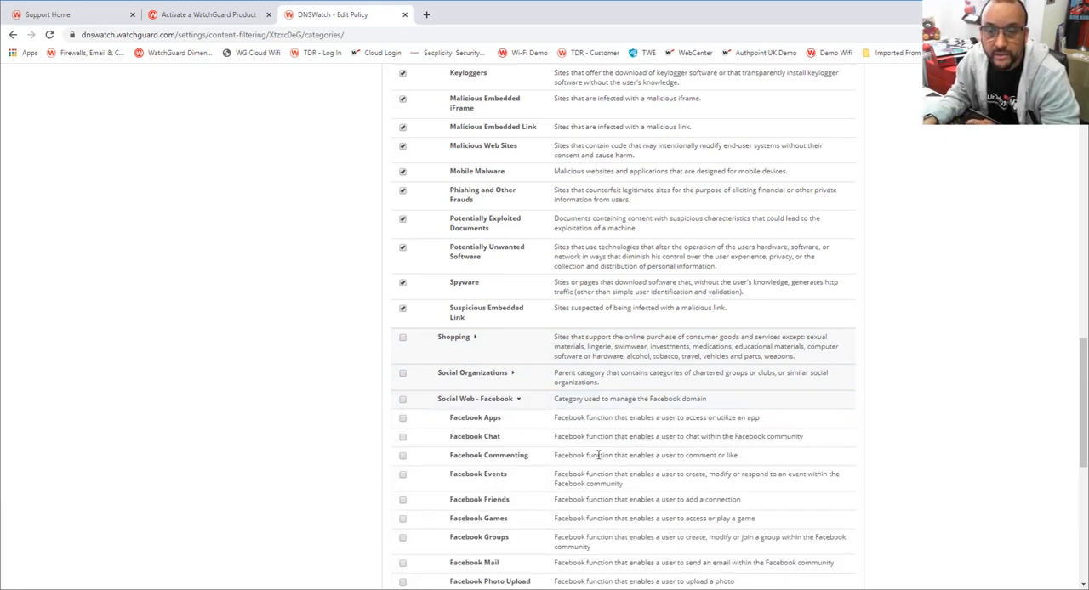
scroll(599, 455, up, 3)
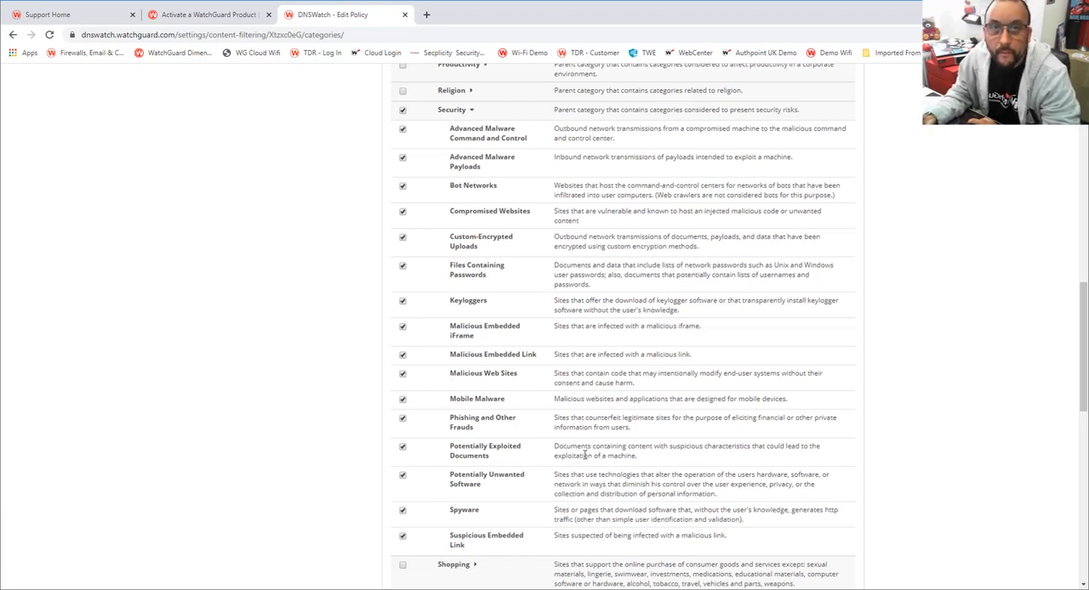
scroll(586, 453, up, 5)
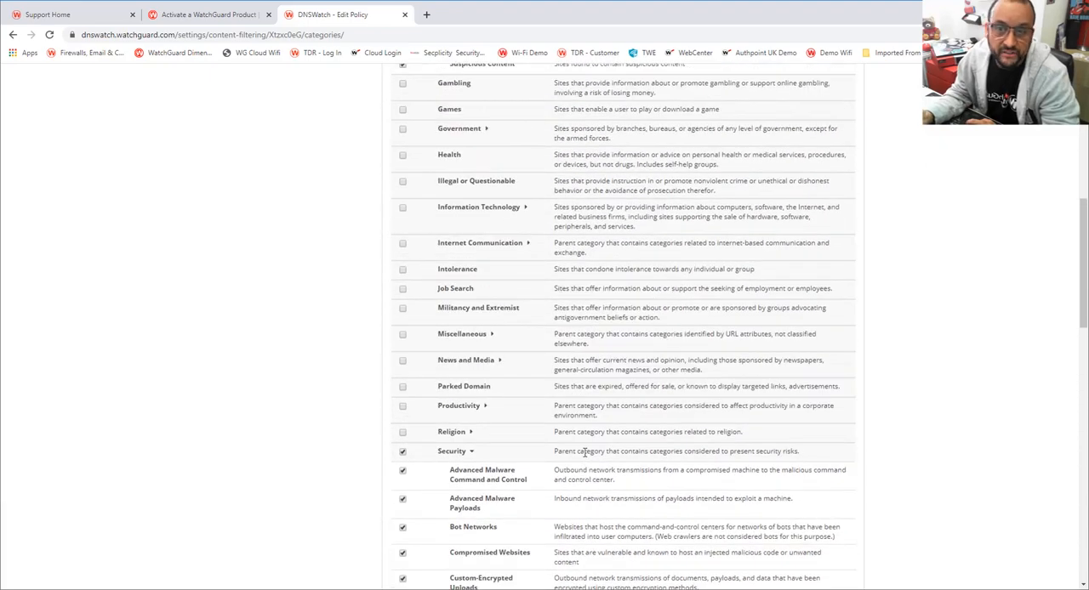
- Save the blocked categories and the general settings of the Work from Home policy
scroll(585, 453, down, 5)
scroll(585, 454, down, 10)
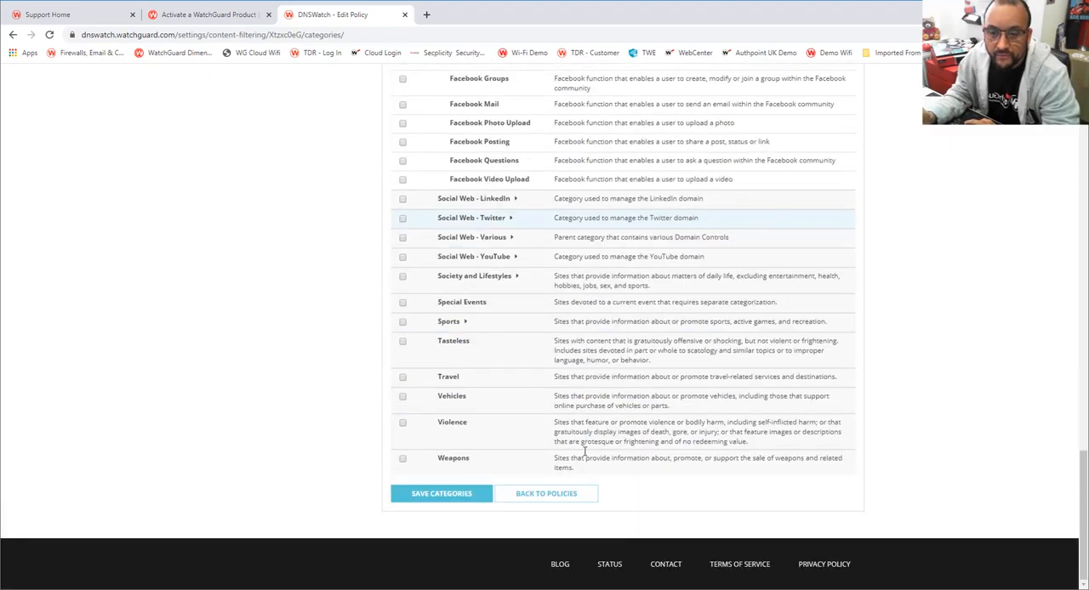
click(466, 497)
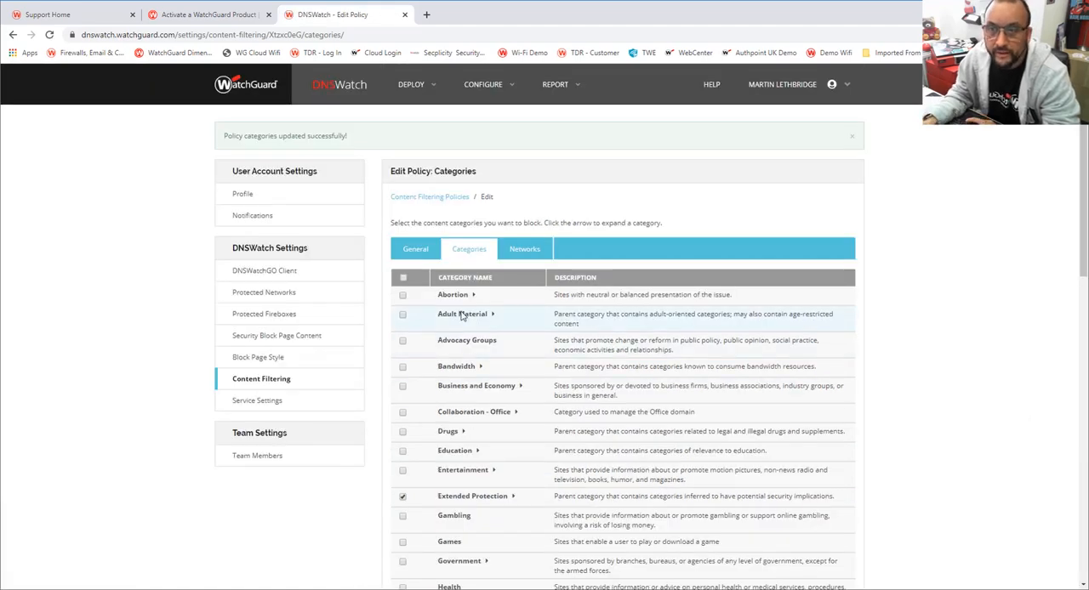
click(412, 253)
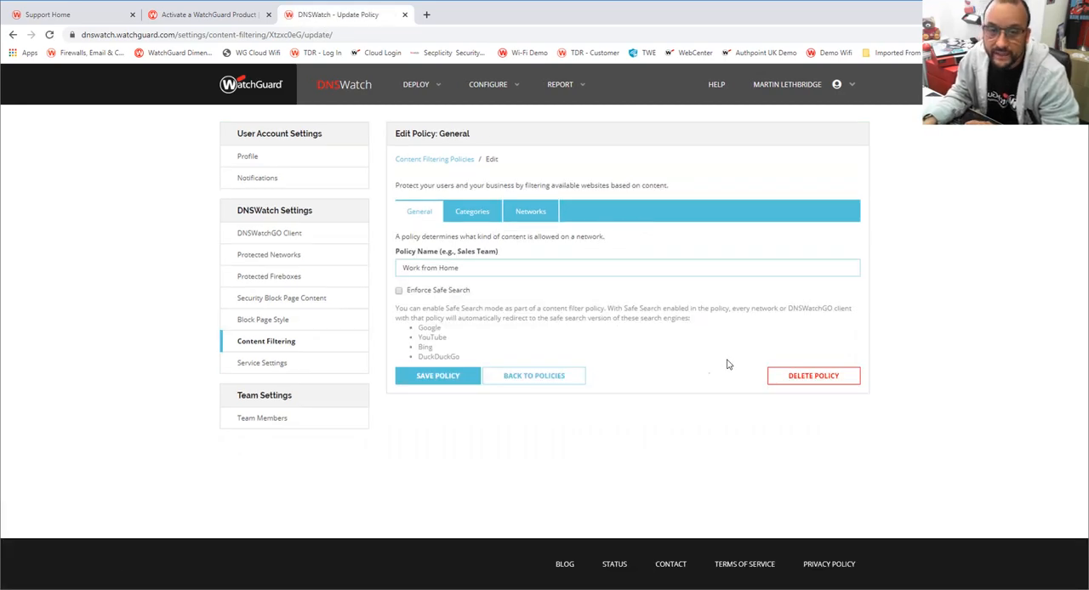
click(445, 378)
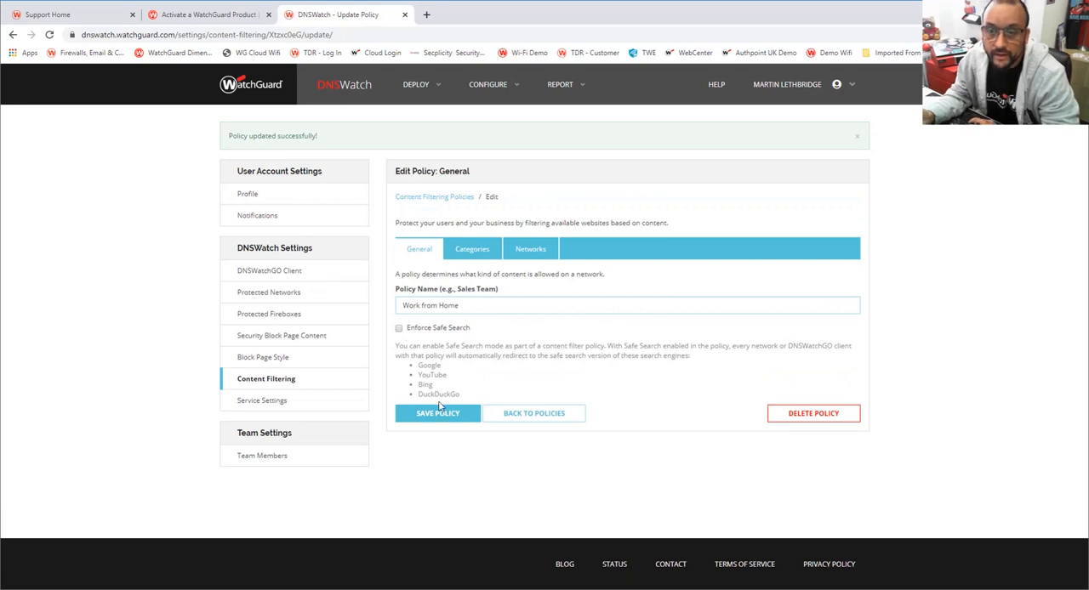
- Return to the content filtering policies and choose Work from Home as the client policy
click(267, 380)
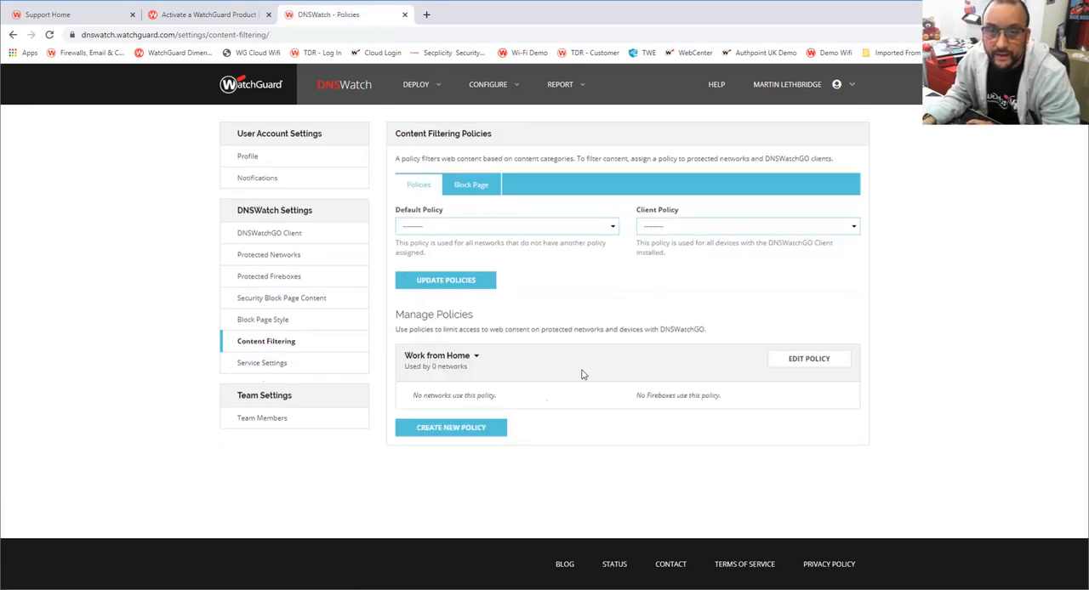
click(771, 226)
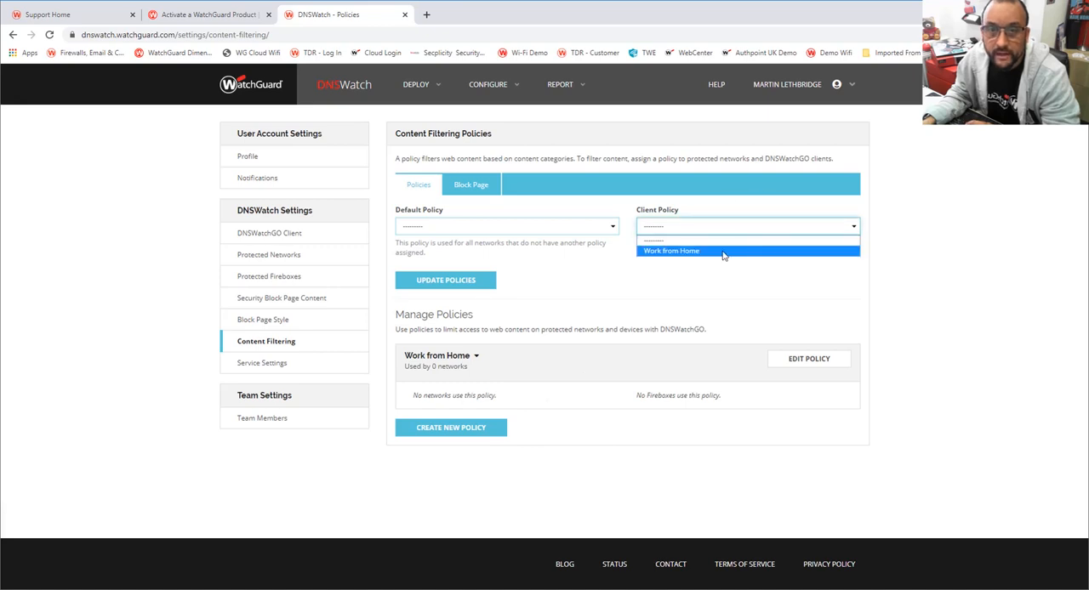
click(725, 246)
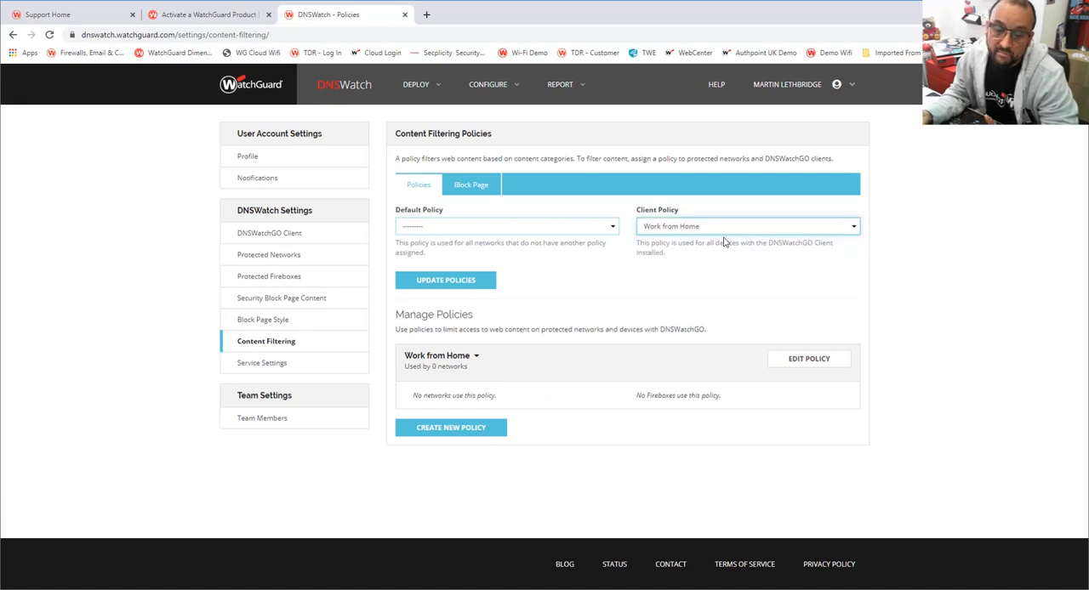